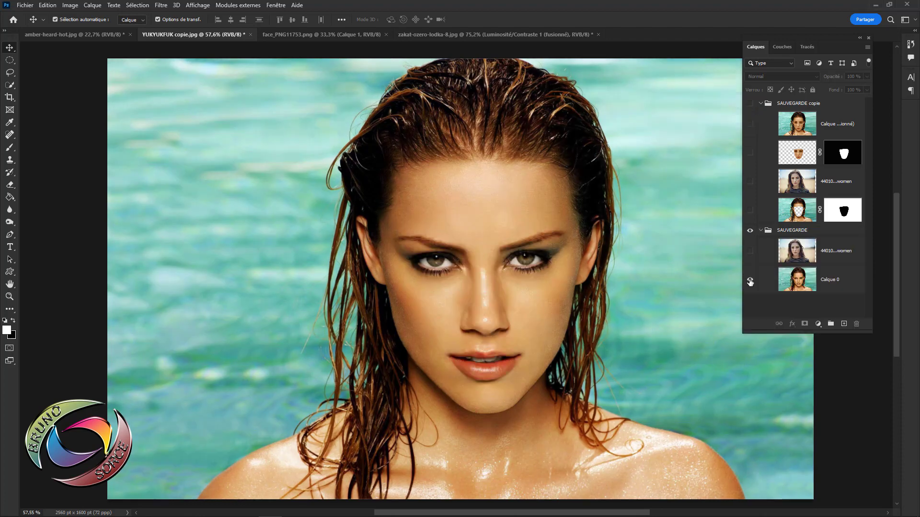
# Step: Compare the finished face swaps in both example documents with their original photos by isolating and restoring the base layer
pyautogui.keyDown('alt'); pyautogui.click(750, 282); pyautogui.keyUp('alt')
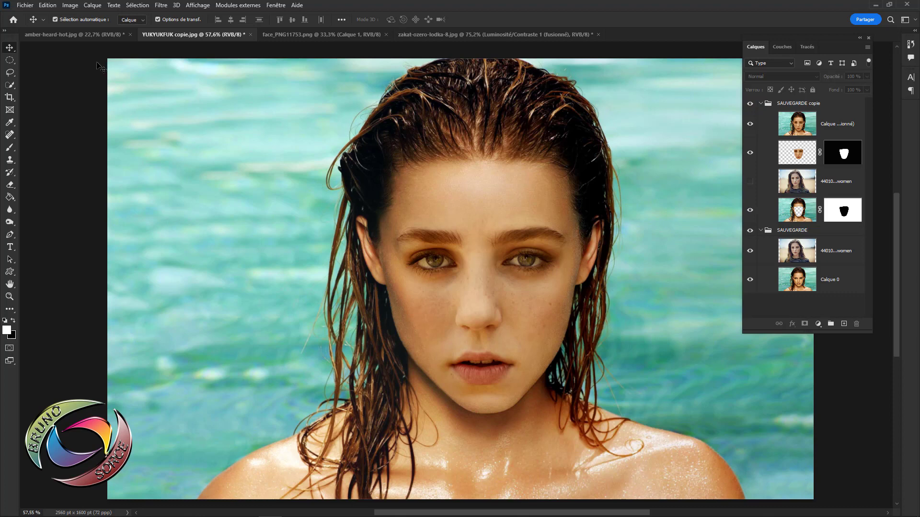
pyautogui.click(47, 5)
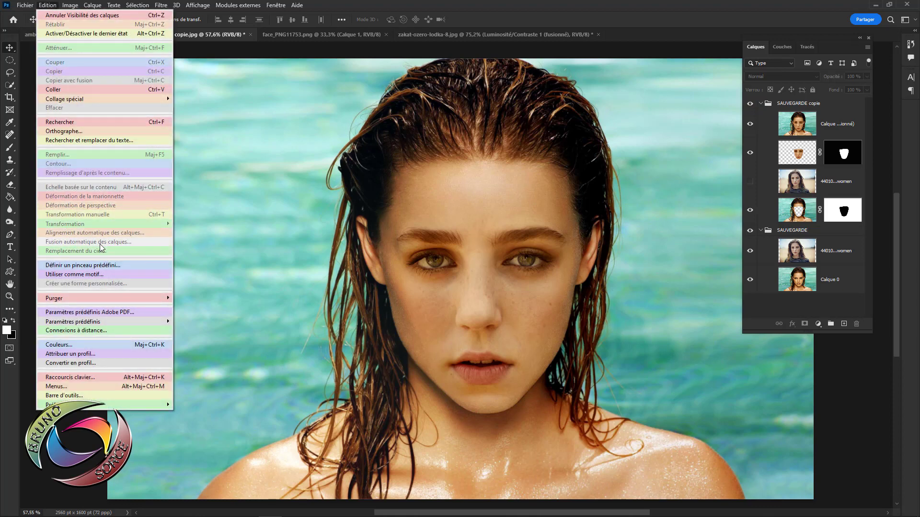
pyautogui.click(603, 15)
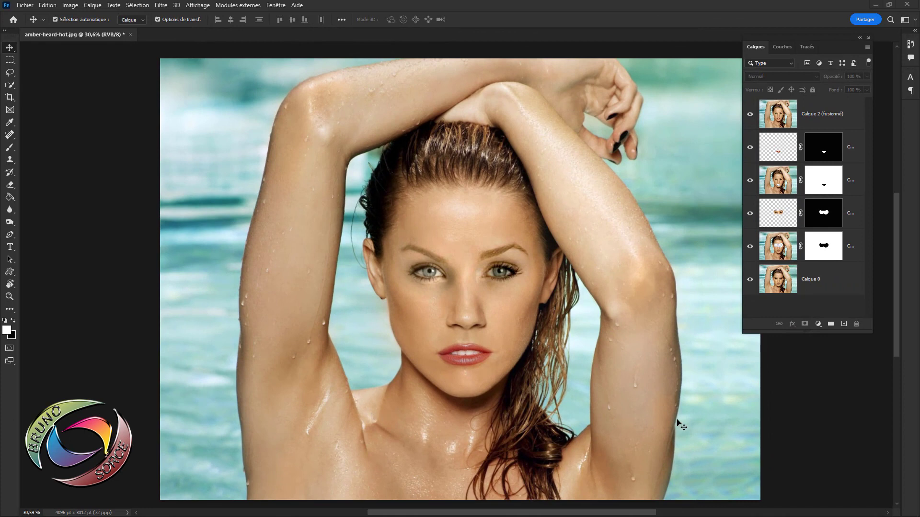
pyautogui.keyDown('alt'); pyautogui.click(751, 280); pyautogui.keyUp('alt')
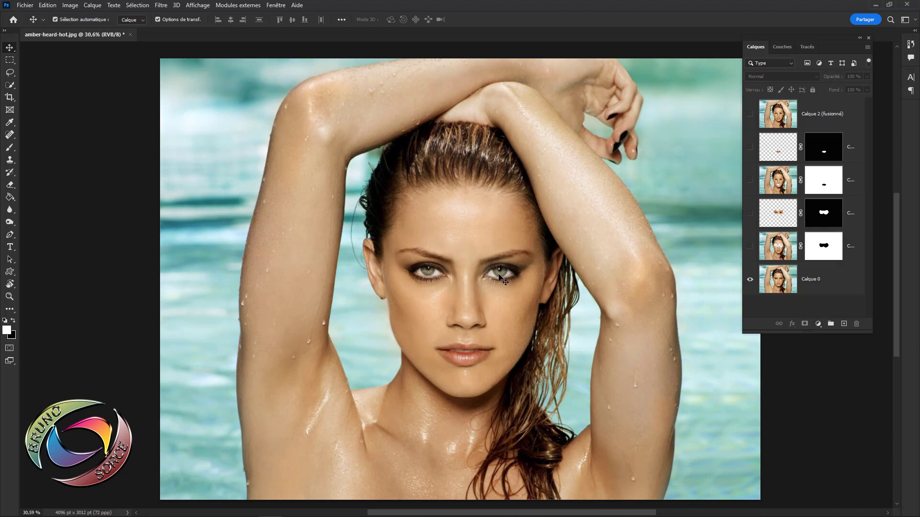
pyautogui.keyDown('alt'); pyautogui.click(751, 279); pyautogui.keyUp('alt')
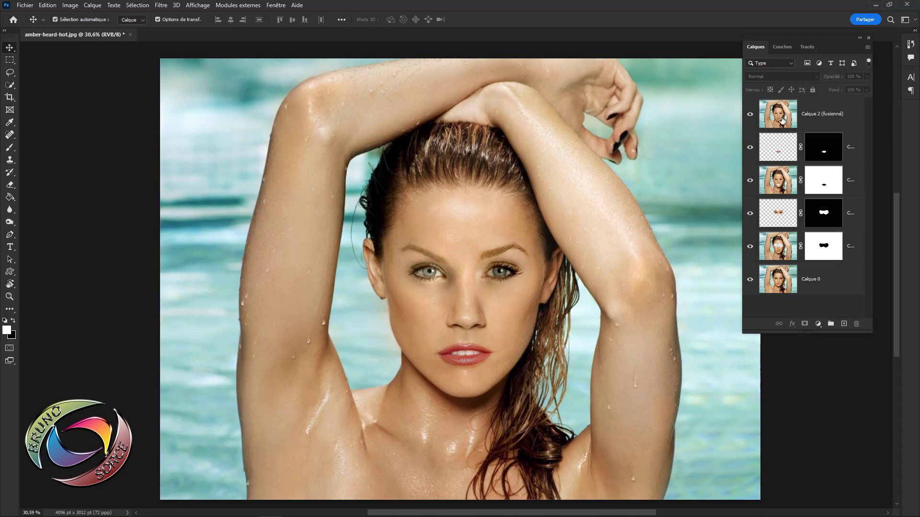
pyautogui.click(813, 112)
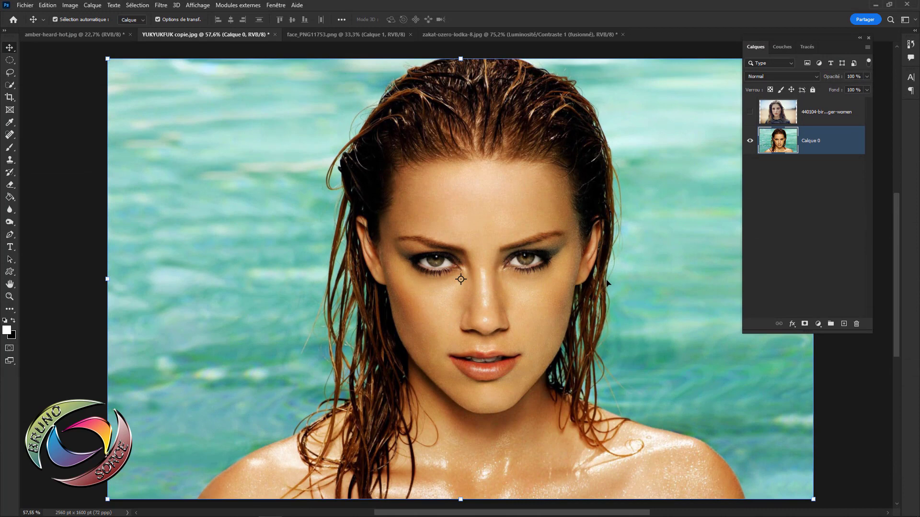
# Step: Show the hidden upper portrait layer and group both portrait layers under the name SAUVEGARDE
pyautogui.click(48, 240)
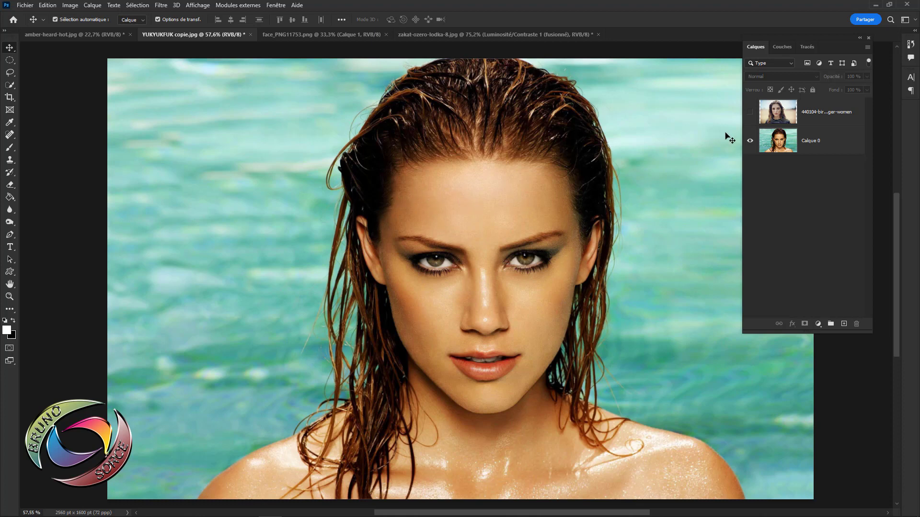
pyautogui.click(750, 112)
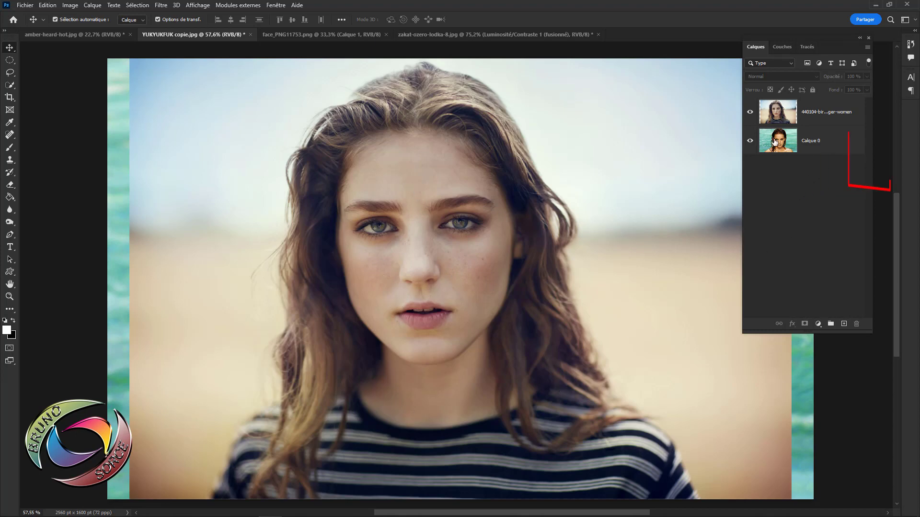
pyautogui.keyDown('ctrl'); pyautogui.click(820, 121); pyautogui.keyUp('ctrl')
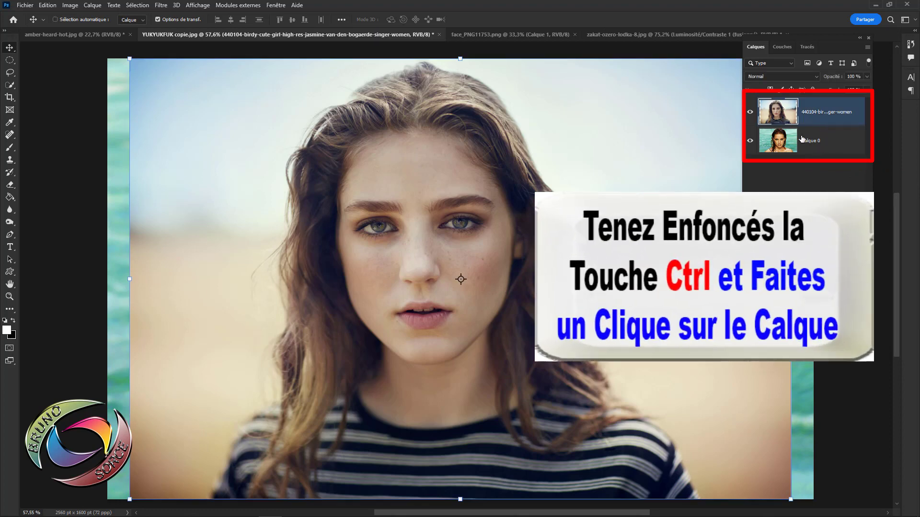
pyautogui.keyDown('ctrl'); pyautogui.click(832, 142); pyautogui.keyUp('ctrl')
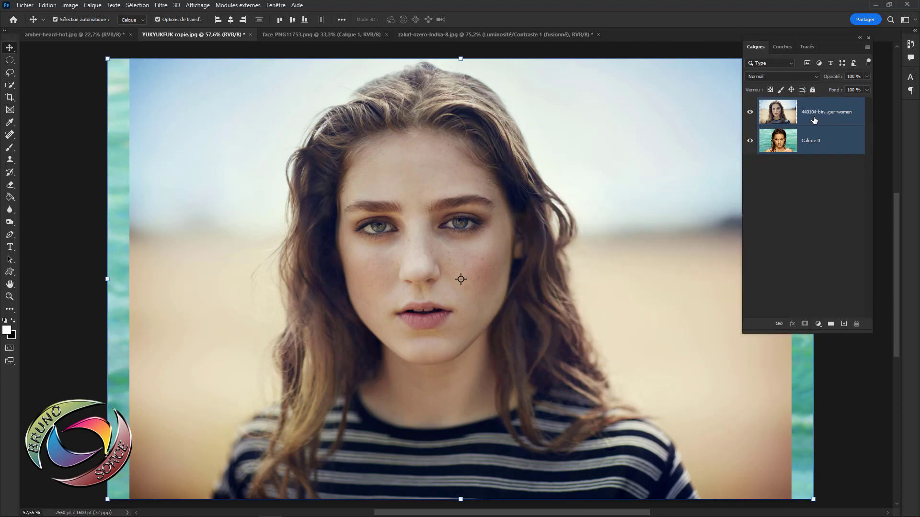
pyautogui.rightClick(815, 120)
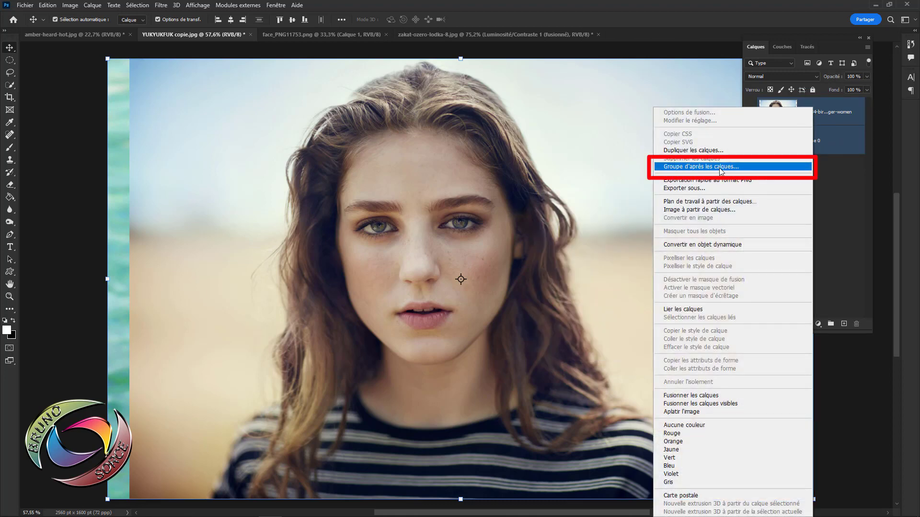
pyautogui.click(719, 166)
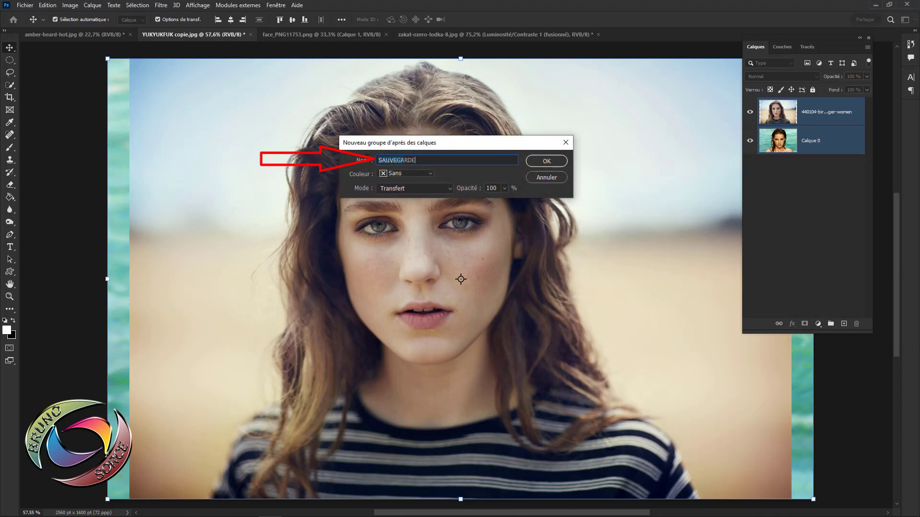
pyautogui.write('SAUVEGARDE')
pyautogui.click(549, 162)
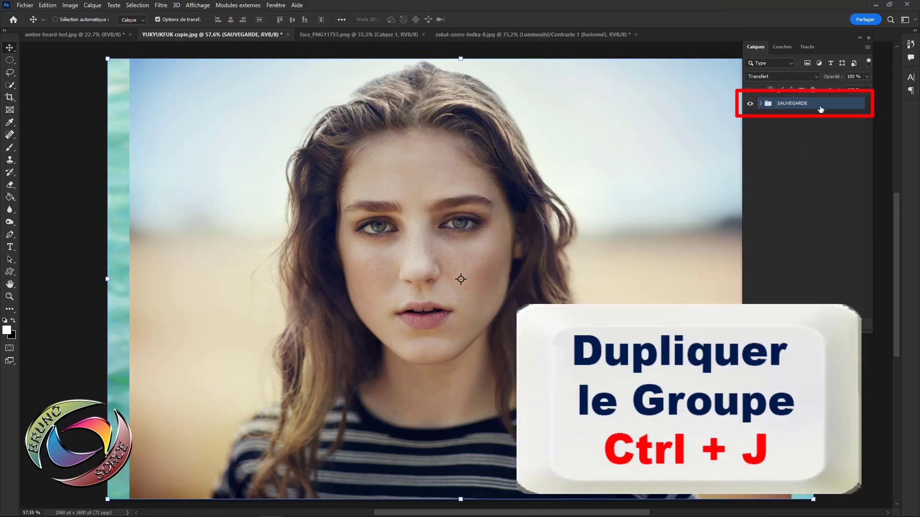
# Step: Duplicate the SAUVEGARDE group, hide the original group and expand the copy to show its layers
pyautogui.hotkey('ctrl', 'j')
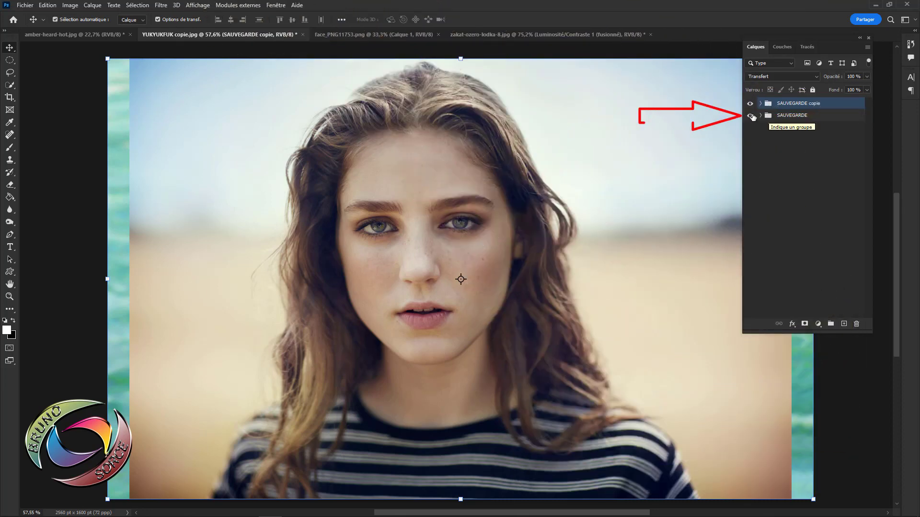
pyautogui.click(751, 116)
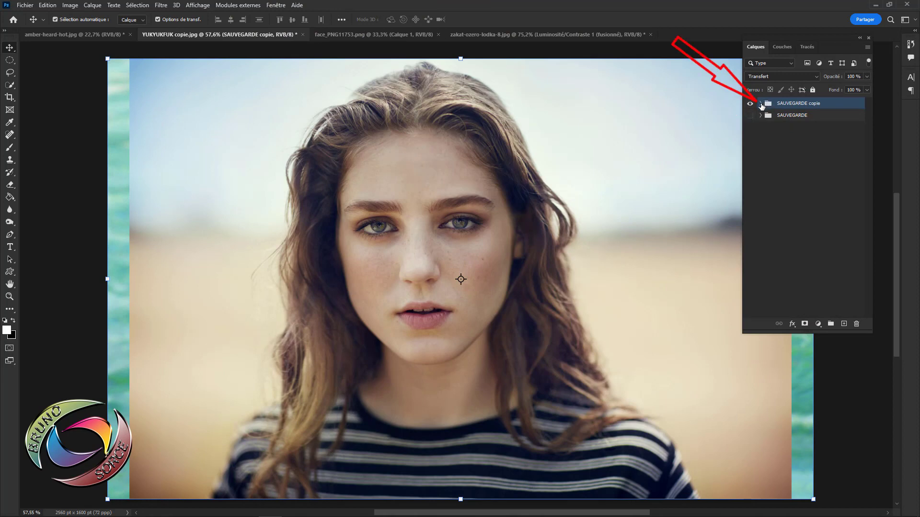
pyautogui.click(761, 104)
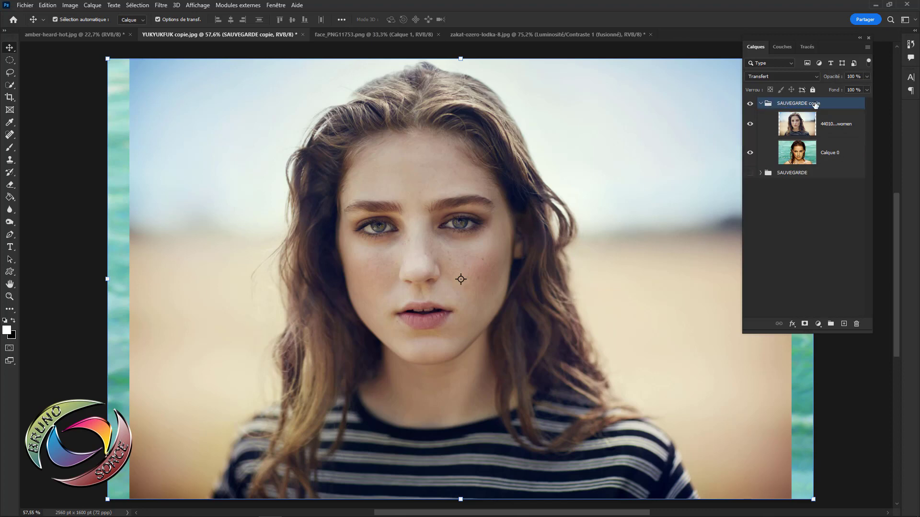
pyautogui.click(792, 175)
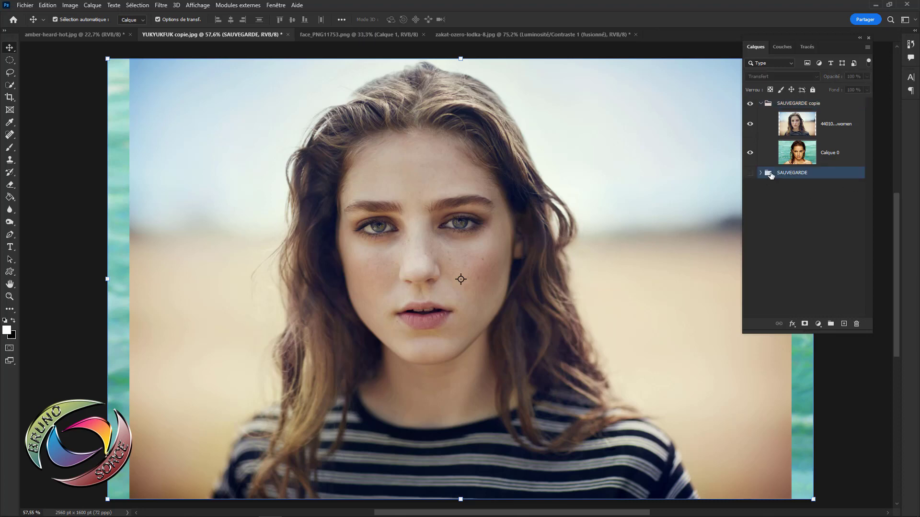
# Step: On the upper portrait layer of the copied group, draw a Lasso selection around the eyebrows, eyes, nose and mouth
pyautogui.click(837, 124)
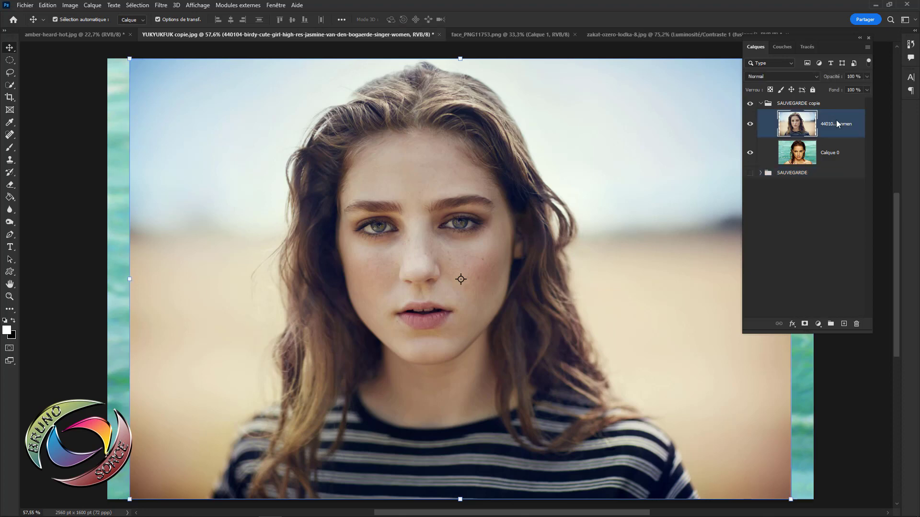
pyautogui.click(750, 123)
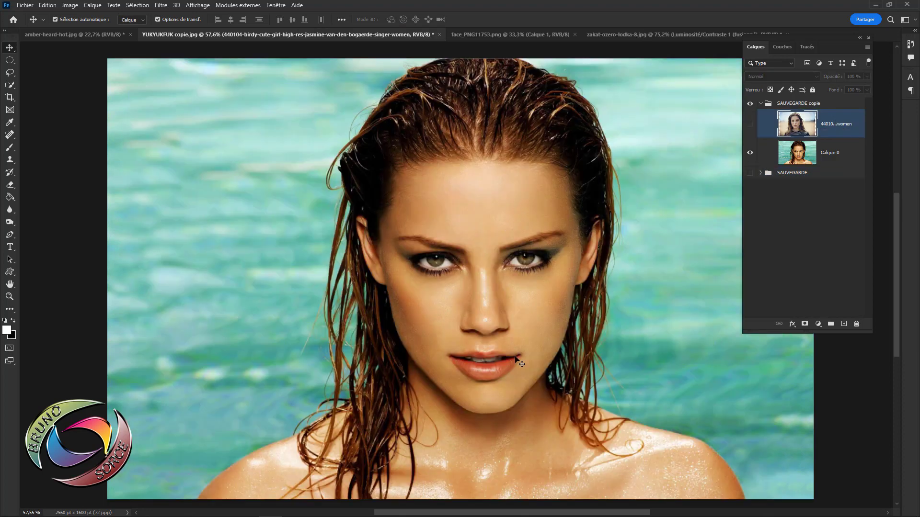
pyautogui.click(751, 124)
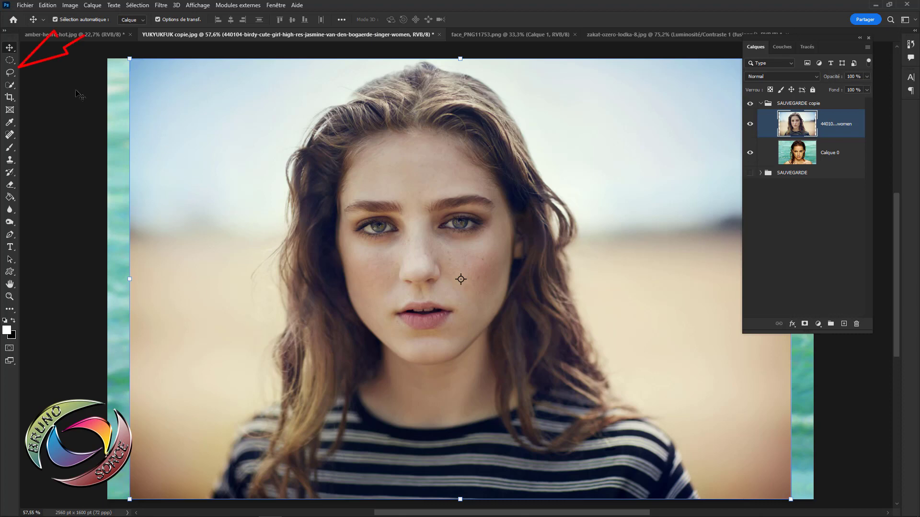
pyautogui.click(10, 72)
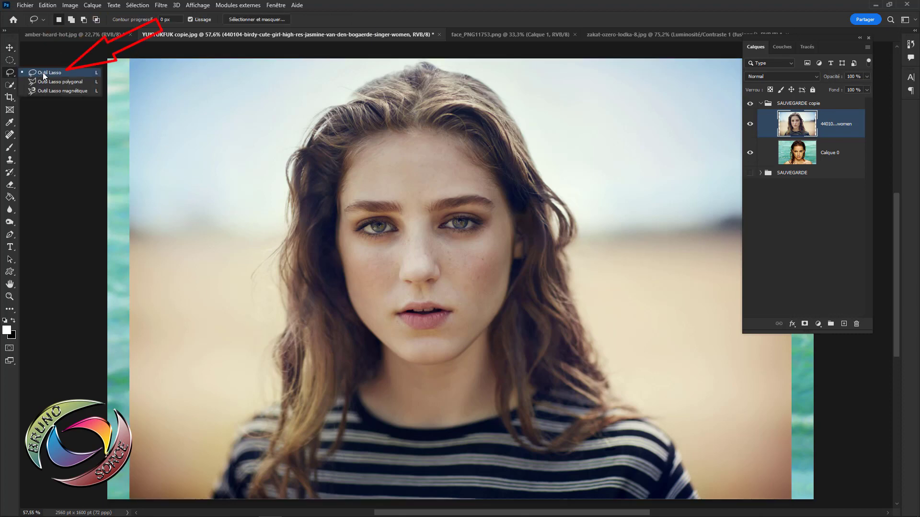
pyautogui.click(43, 73)
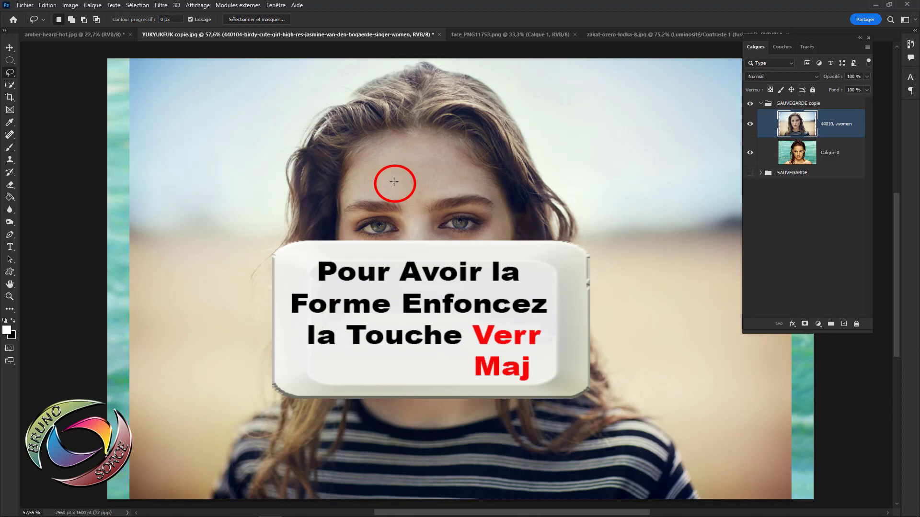
pyautogui.press('capslock')
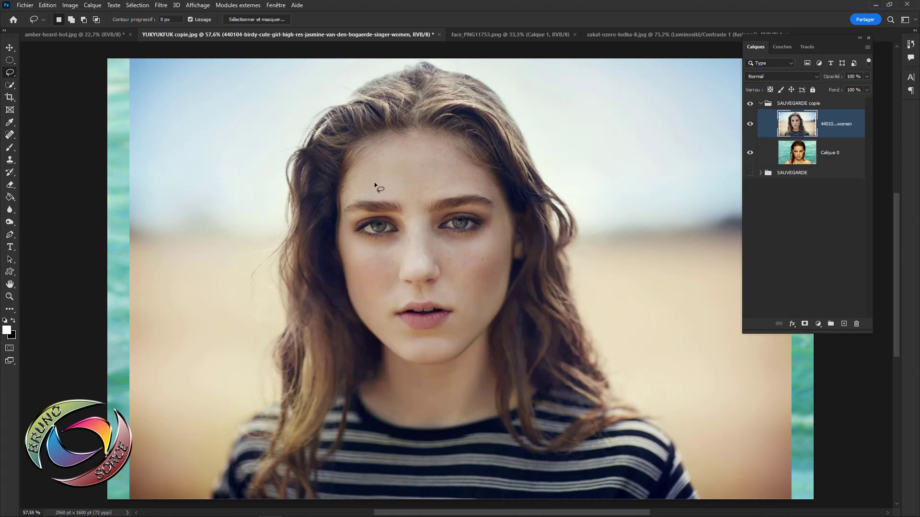
pyautogui.moveTo(372, 185); pyautogui.dragTo(480, 190)
pyautogui.moveTo(499, 214)
pyautogui.mouseDown()
pyautogui.moveTo(499, 251)
pyautogui.moveTo(478, 274)
pyautogui.moveTo(463, 324)
pyautogui.mouseUp()
pyautogui.moveTo(370, 304)
pyautogui.mouseDown()
pyautogui.moveTo(375, 273)
pyautogui.moveTo(346, 228)
pyautogui.moveTo(348, 198)
pyautogui.mouseUp()
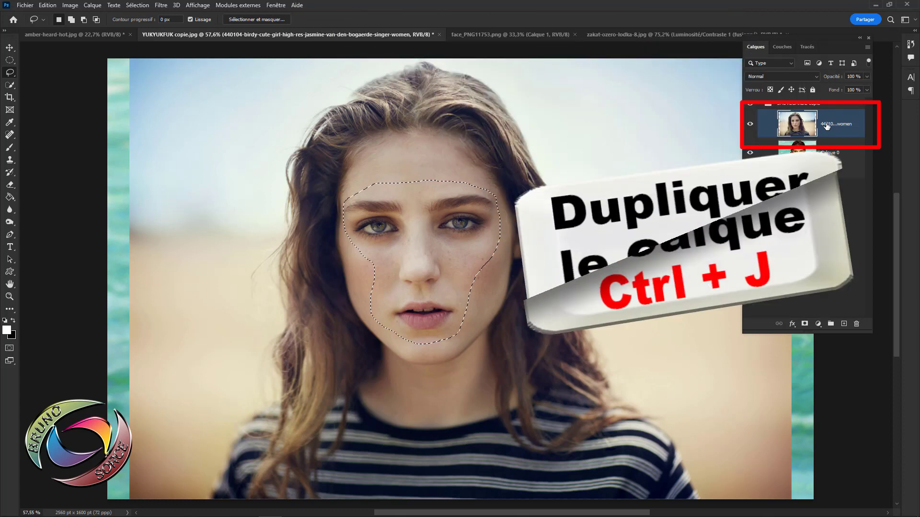
# Step: Copy the selected face area to its own layer, then hide the source portrait layer and place it below Calque 0
pyautogui.hotkey('ctrl', 'j')
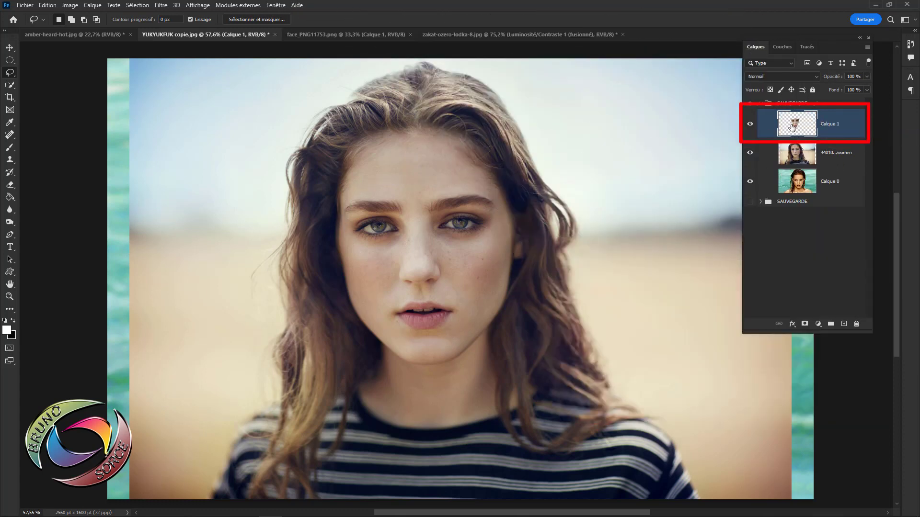
pyautogui.click(751, 153)
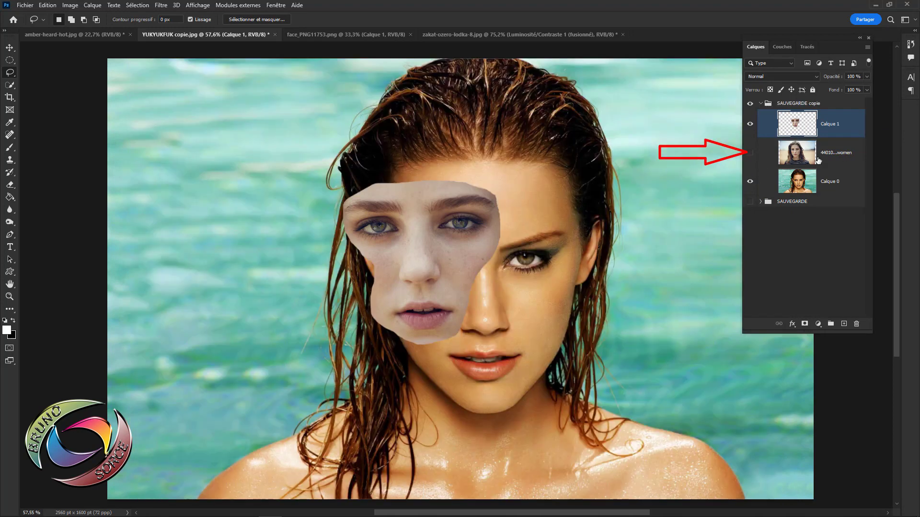
pyautogui.moveTo(835, 160); pyautogui.dragTo(854, 200)
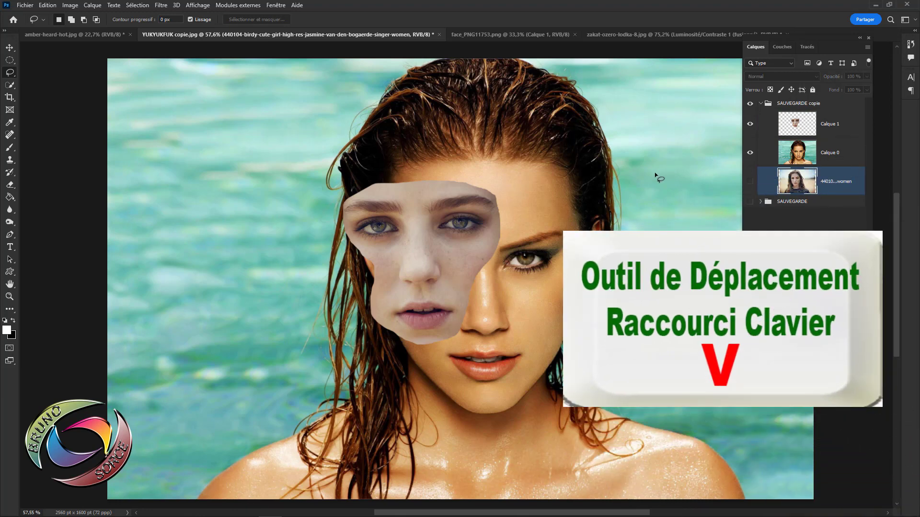
# Step: Move the face cut-out over the wet-haired model's face and enlarge it proportionally to about 115 %
pyautogui.press('v')
pyautogui.moveTo(436, 234)
pyautogui.mouseDown()
pyautogui.moveTo(434, 259)
pyautogui.moveTo(507, 287)
pyautogui.moveTo(493, 271)
pyautogui.mouseUp()
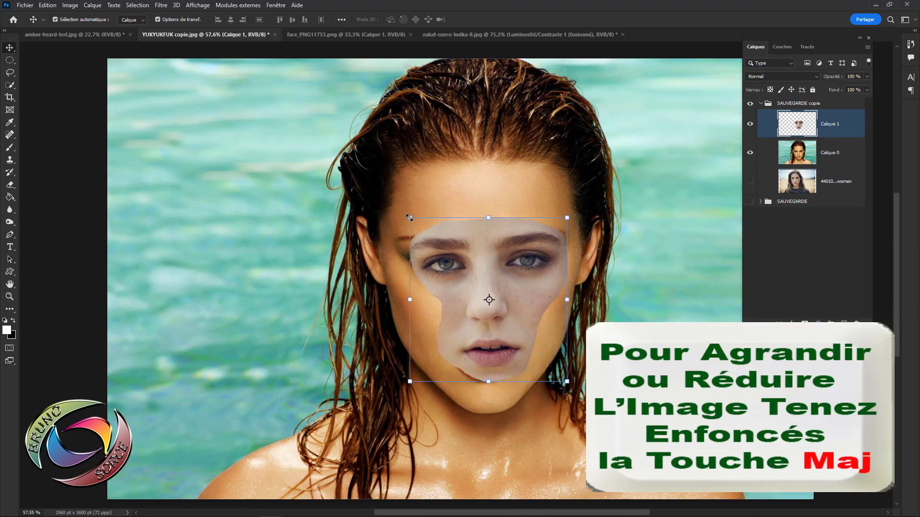
pyautogui.moveTo(409, 218); pyautogui.dragTo(386, 192)
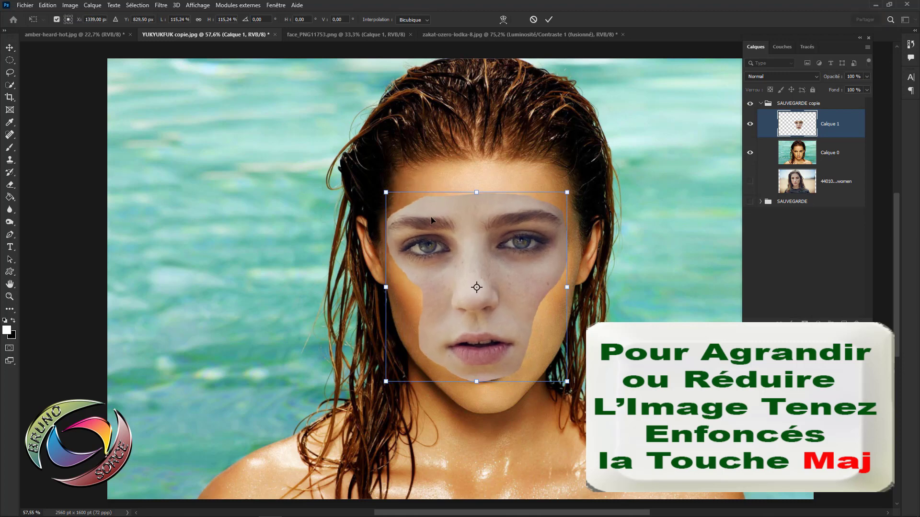
pyautogui.moveTo(495, 236); pyautogui.dragTo(499, 242)
pyautogui.press('Return')
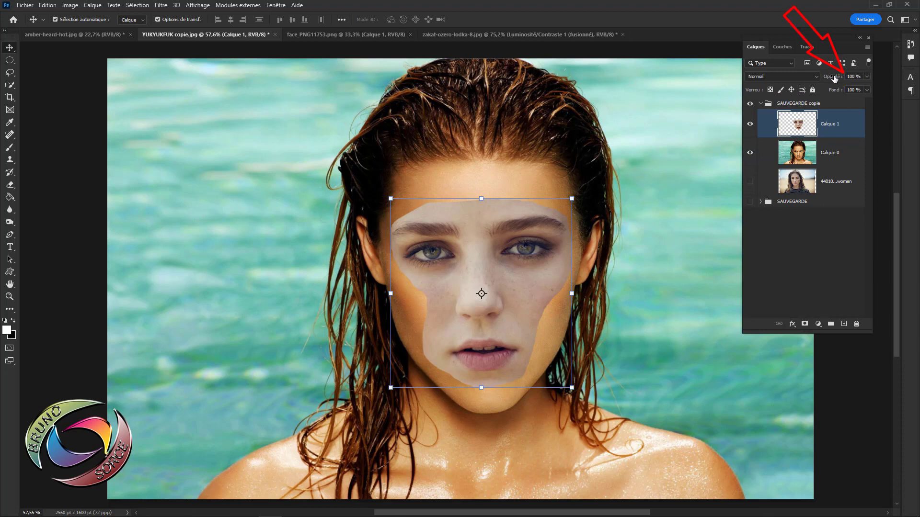
# Step: Set the face cut-out's opacity to 65 % and align it with the features beneath, rotated about 1.4° and scaled to about 96 % wide, 102 % high
pyautogui.moveTo(835, 78); pyautogui.dragTo(815, 80)
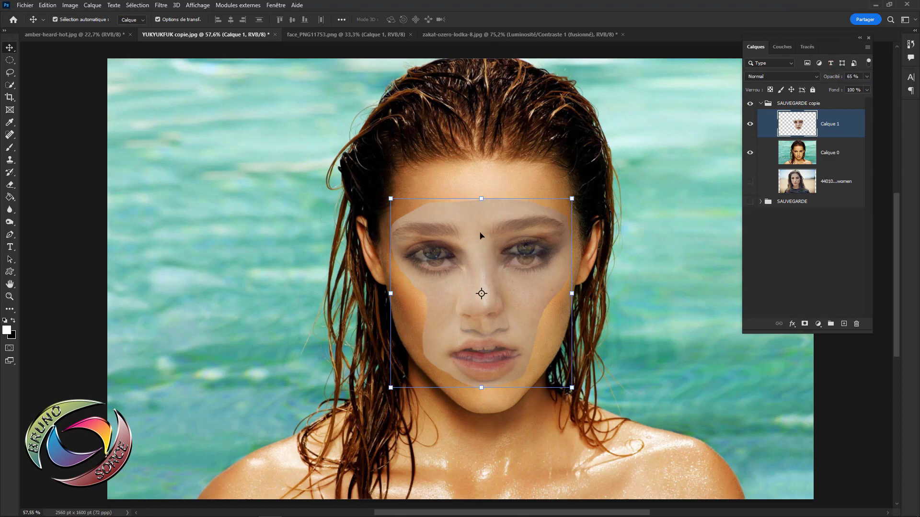
pyautogui.moveTo(482, 235)
pyautogui.mouseDown()
pyautogui.moveTo(483, 257)
pyautogui.moveTo(484, 244)
pyautogui.mouseUp()
pyautogui.hotkey('ctrl', 't')
pyautogui.moveTo(484, 395); pyautogui.dragTo(483, 402)
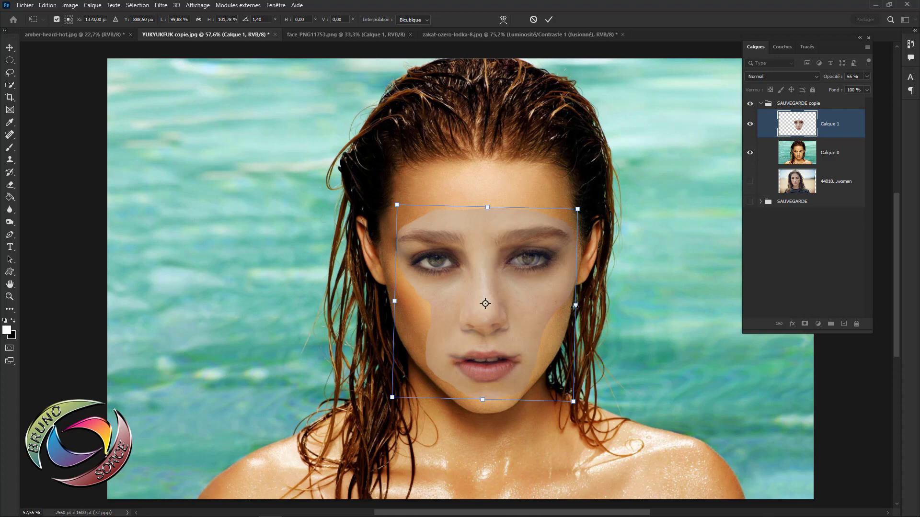
pyautogui.moveTo(576, 305); pyautogui.dragTo(568, 309)
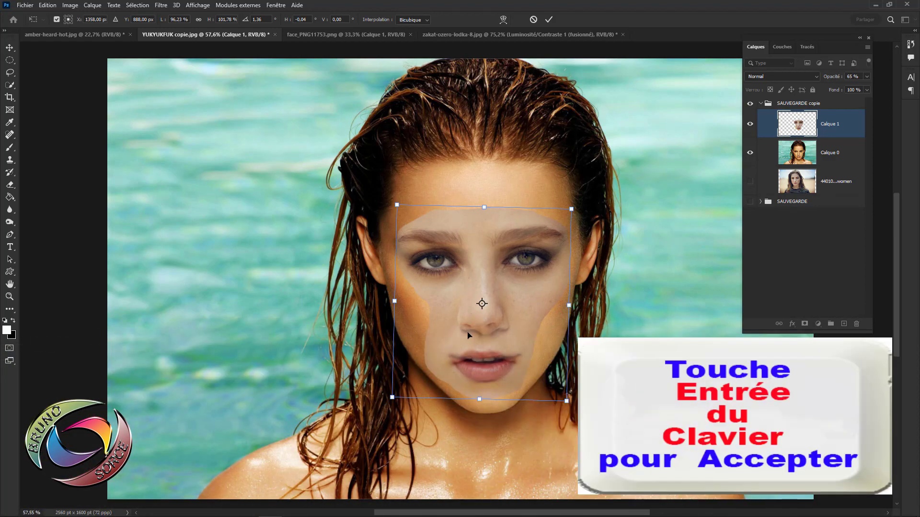
pyautogui.press('Return')
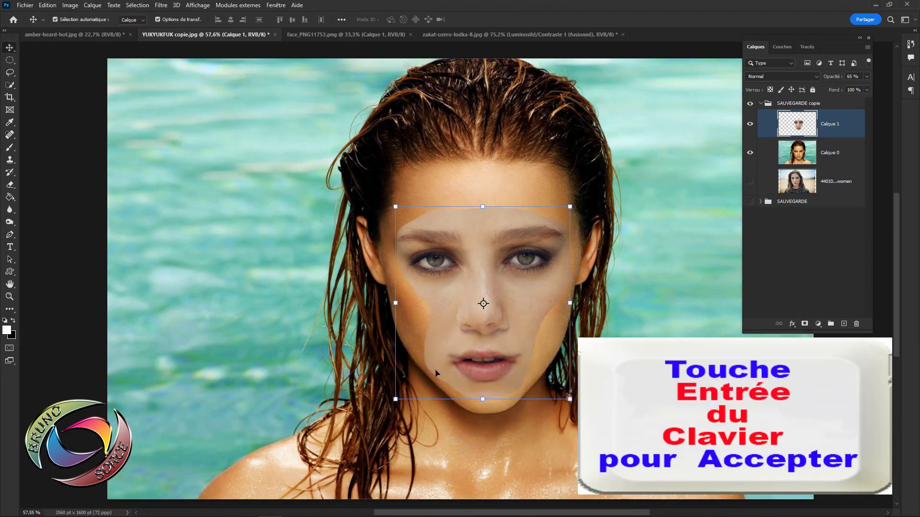
pyautogui.click(666, 231)
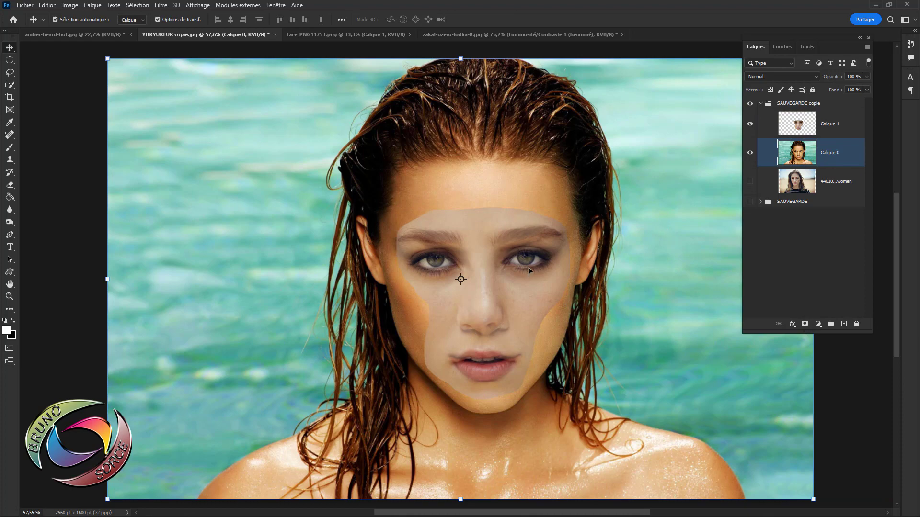
# Step: Select the face cut-out layer, Calque 1, and raise its opacity to 100 %
pyautogui.scroll(5, 529, 272)
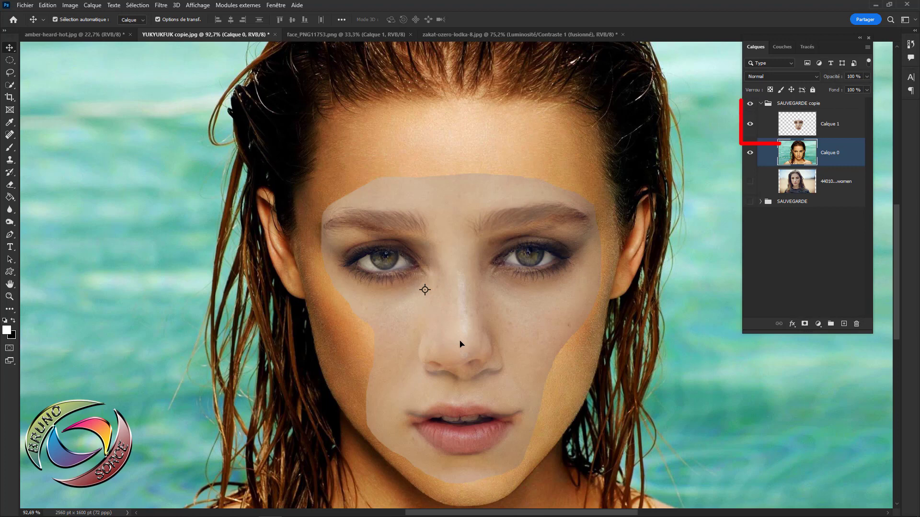
pyautogui.click(845, 130)
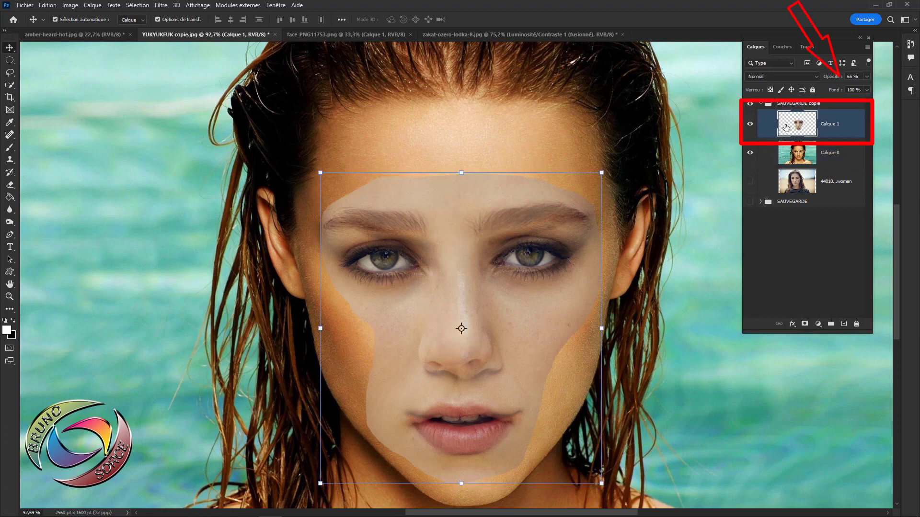
pyautogui.moveTo(828, 78); pyautogui.dragTo(846, 78)
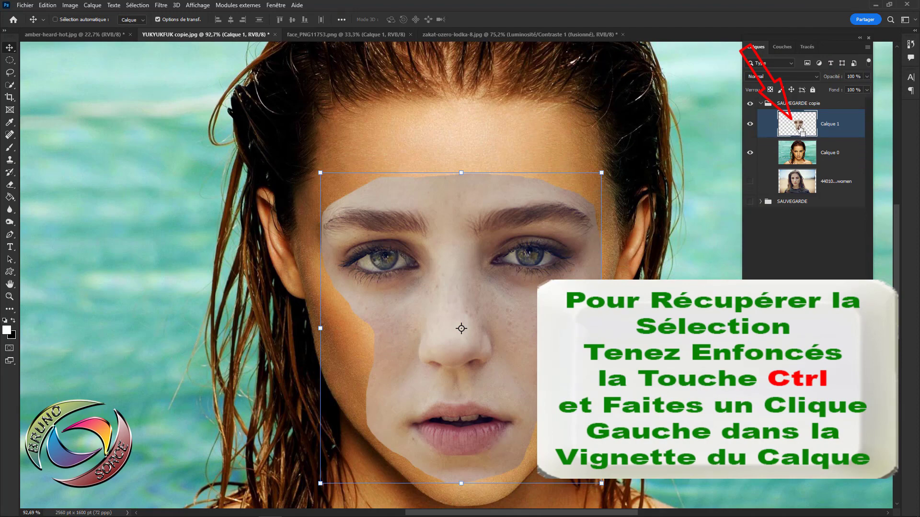
# Step: Load the outline of Calque 1 as a selection and contract it by 10 pixels, with the effect applied at canvas bounds
pyautogui.keyDown('ctrl'); pyautogui.click(801, 130); pyautogui.keyUp('ctrl')
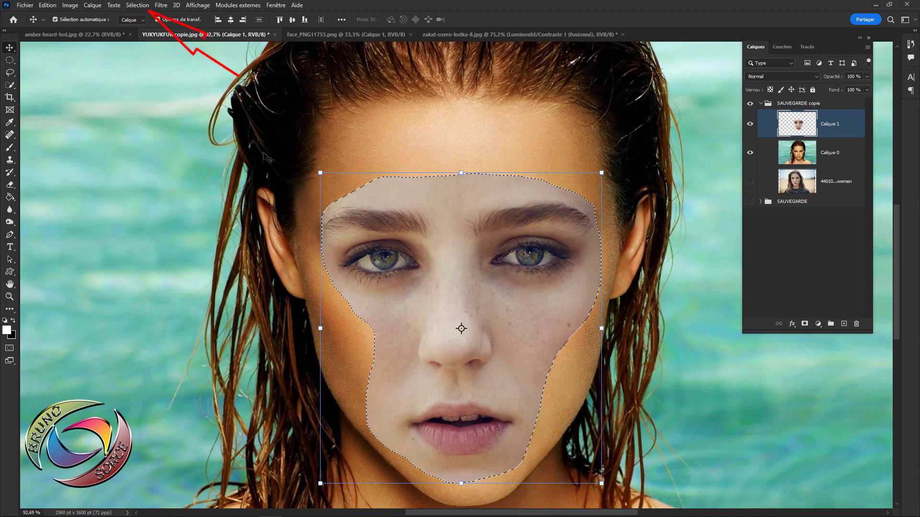
pyautogui.click(137, 5)
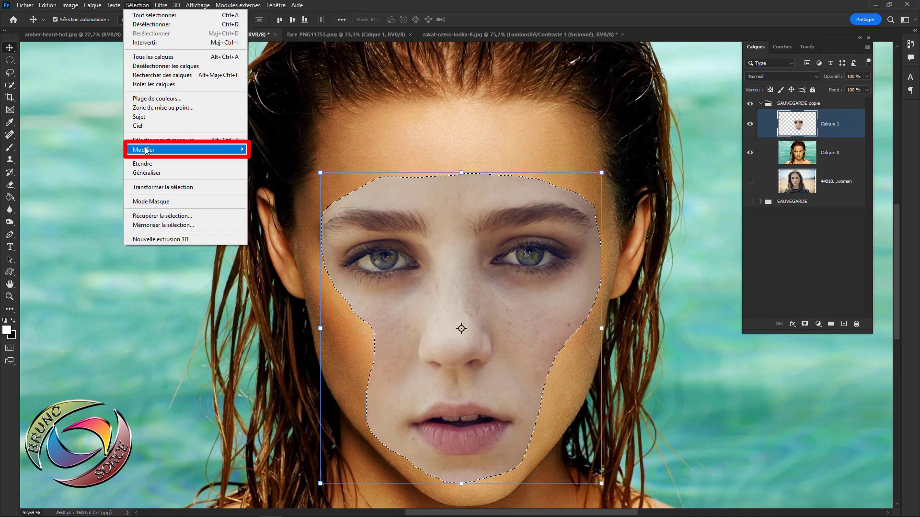
pyautogui.moveTo(156, 152)
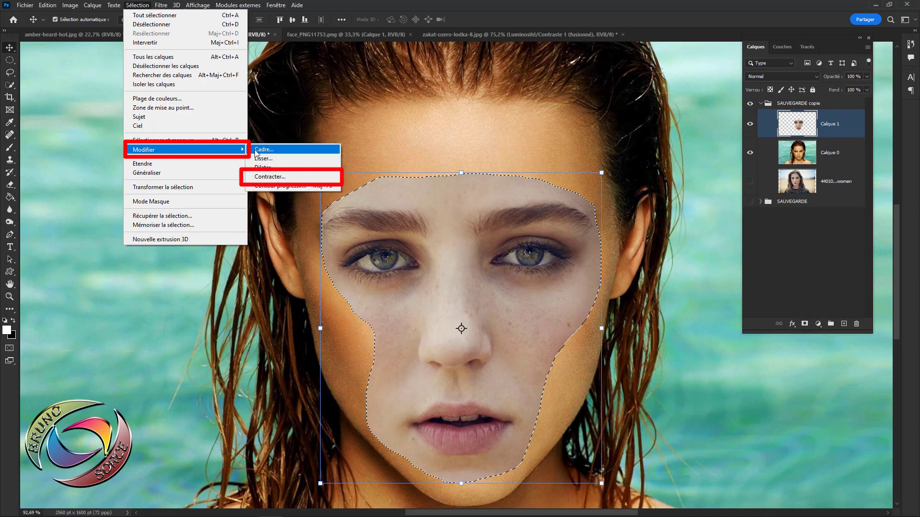
pyautogui.click(270, 177)
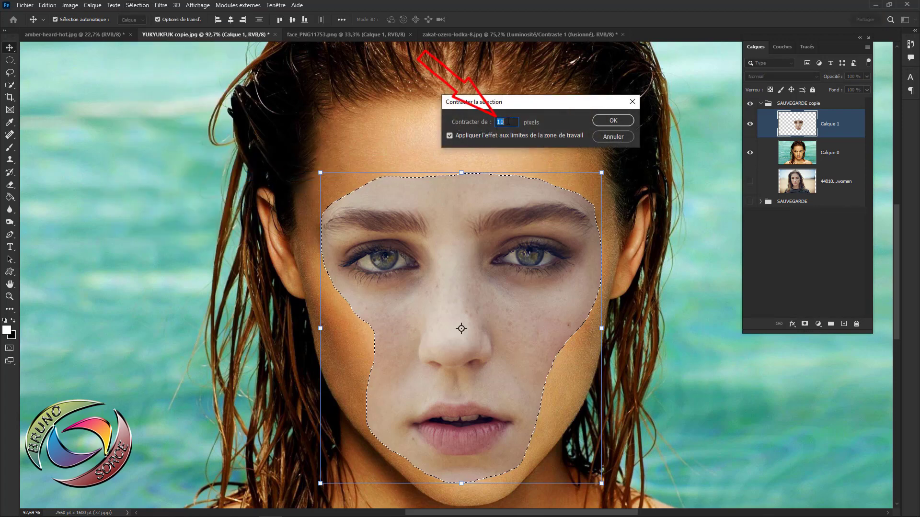
pyautogui.click(449, 136)
pyautogui.click(449, 136)
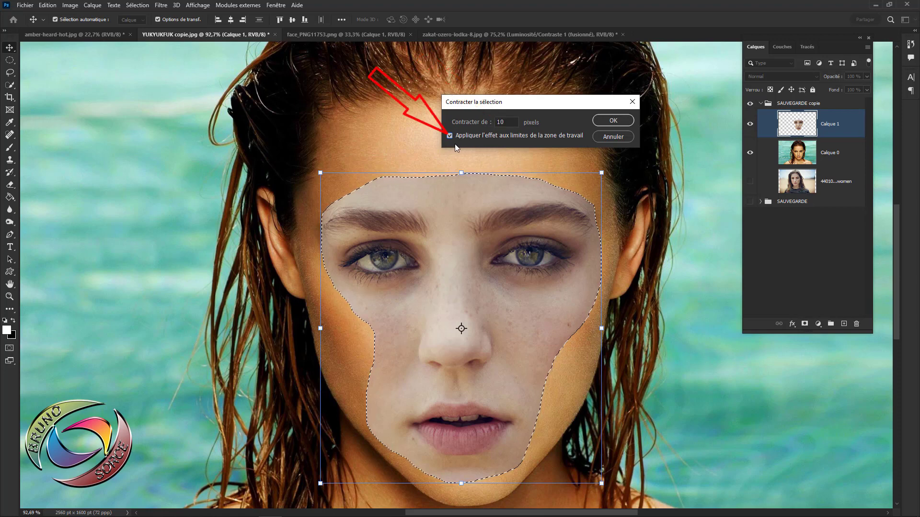
pyautogui.click(614, 120)
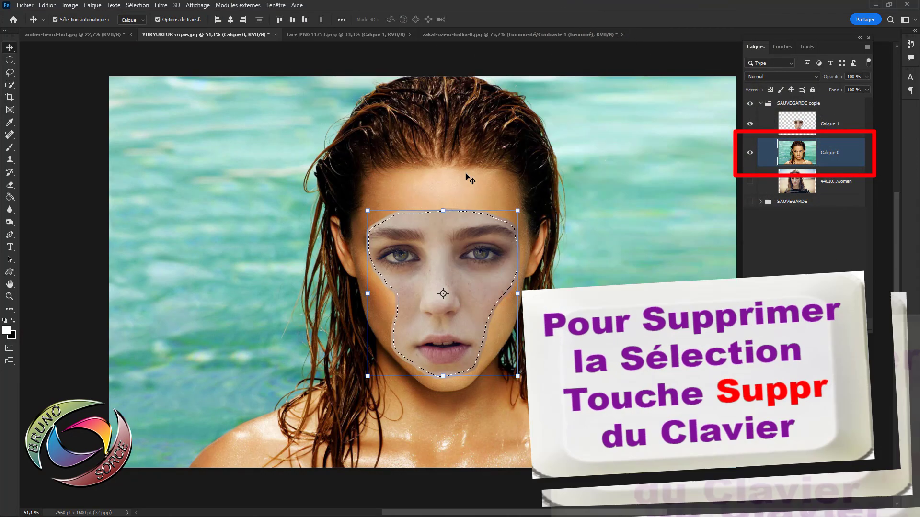
# Step: Delete the contracted face area from the wet-haired model's layer, Calque 0
pyautogui.press('Delete')
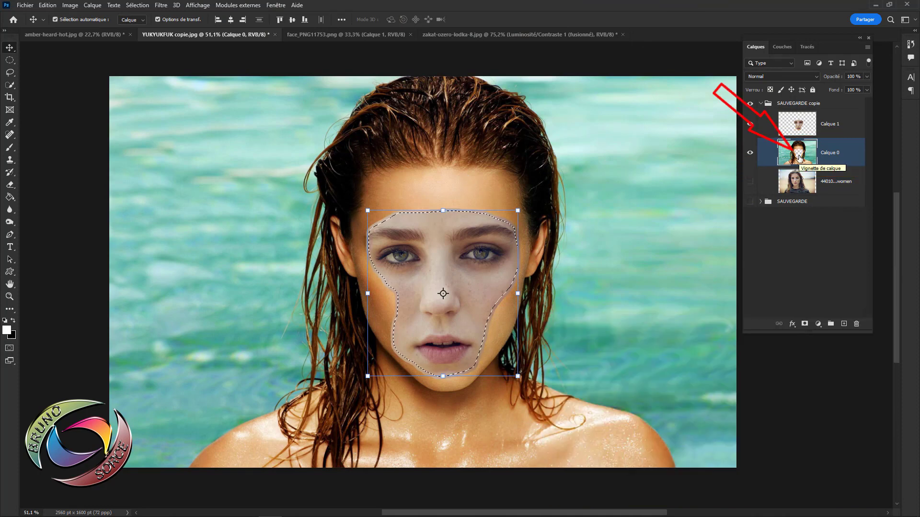
pyautogui.click(750, 126)
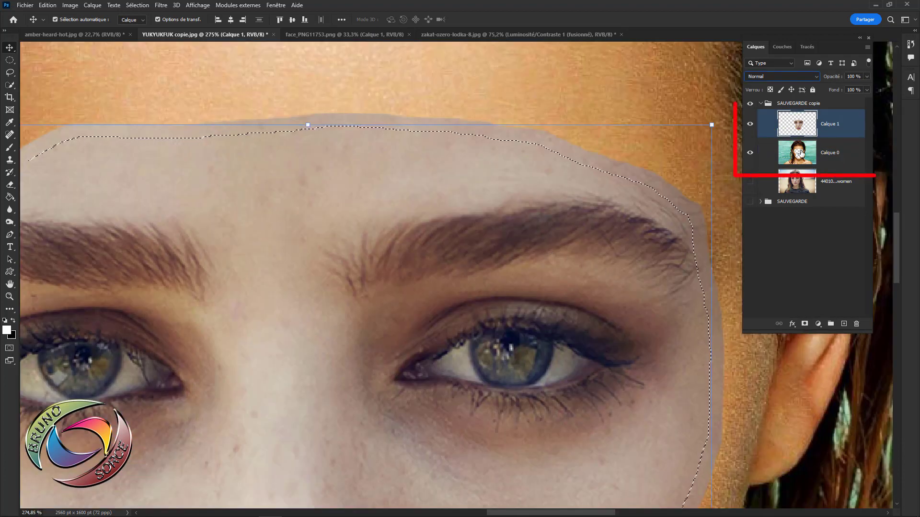
# Step: Select Calque 1 and Calque 0 together and clear the face-shaped selection
pyautogui.keyDown('shift'); pyautogui.click(840, 157); pyautogui.keyUp('shift')
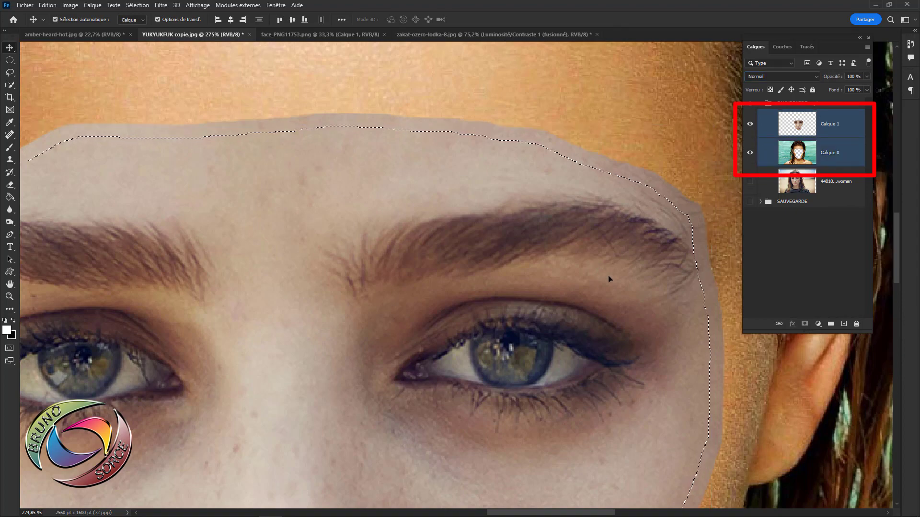
pyautogui.scroll(-5, 607, 278)
pyautogui.scroll(-2, 603, 296)
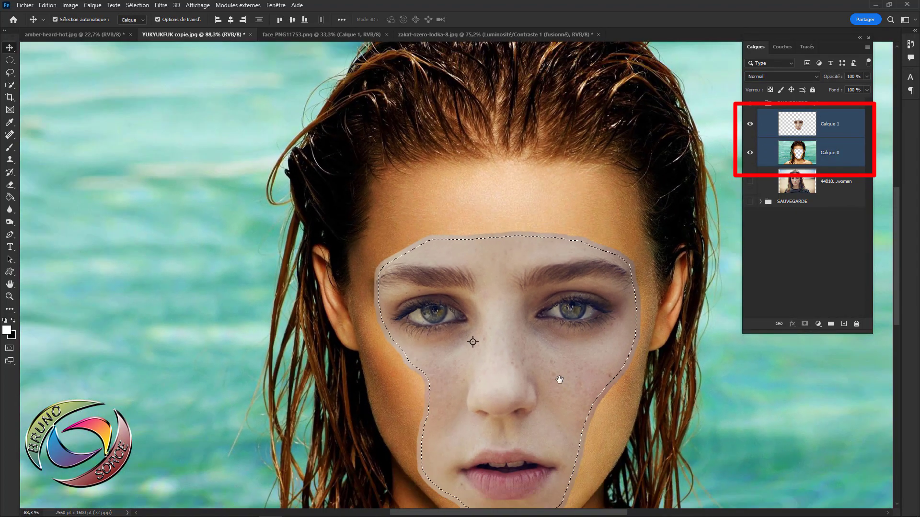
pyautogui.moveTo(560, 379); pyautogui.dragTo(510, 299)
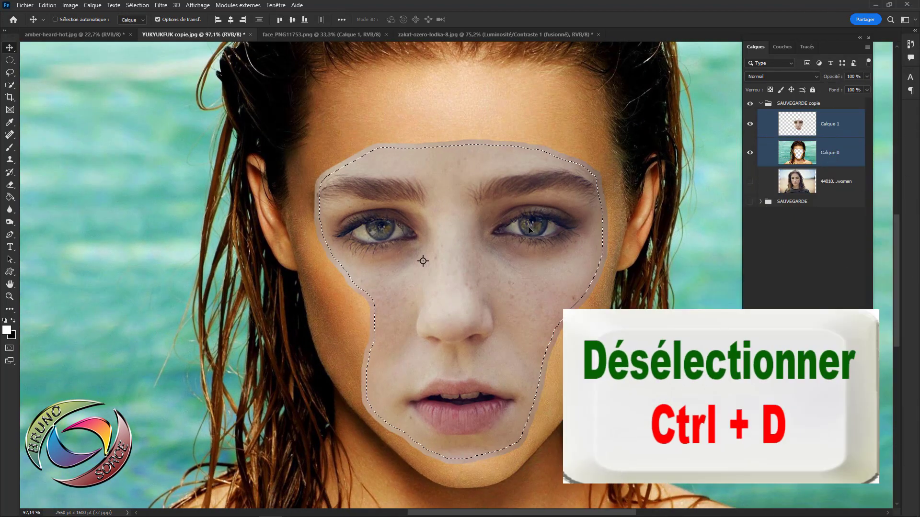
pyautogui.hotkey('ctrl', 'd')
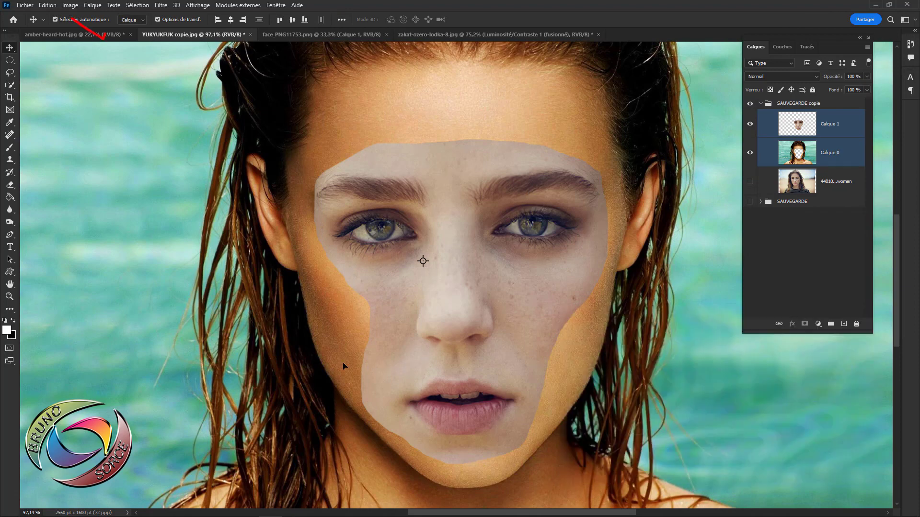
# Step: Auto-blend the two selected layers using the Panorama method, with seamless tones and colors and content-aware fill for transparent areas enabled
pyautogui.click(48, 6)
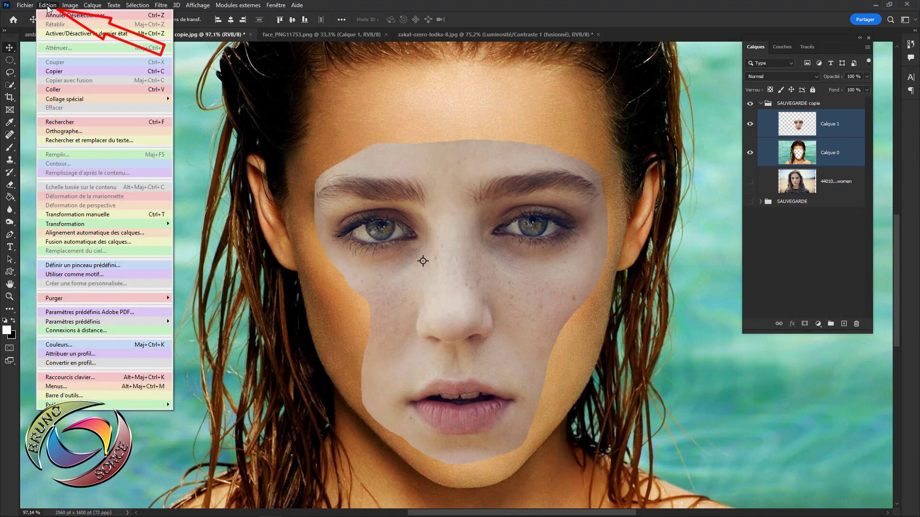
pyautogui.click(76, 246)
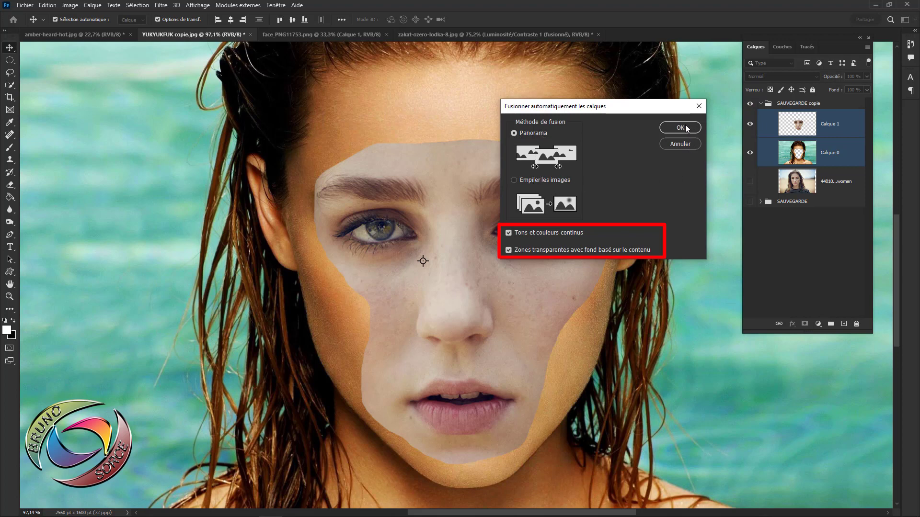
pyautogui.moveTo(627, 109); pyautogui.dragTo(767, 97)
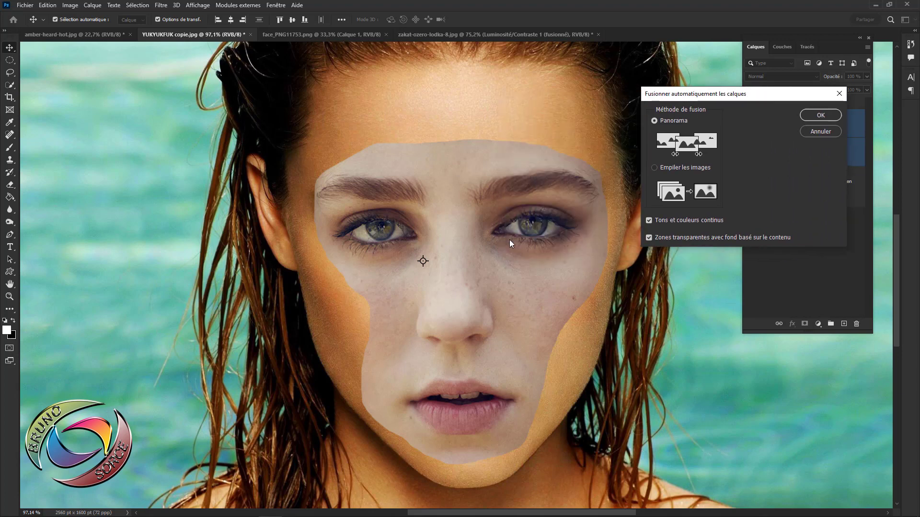
pyautogui.click(819, 115)
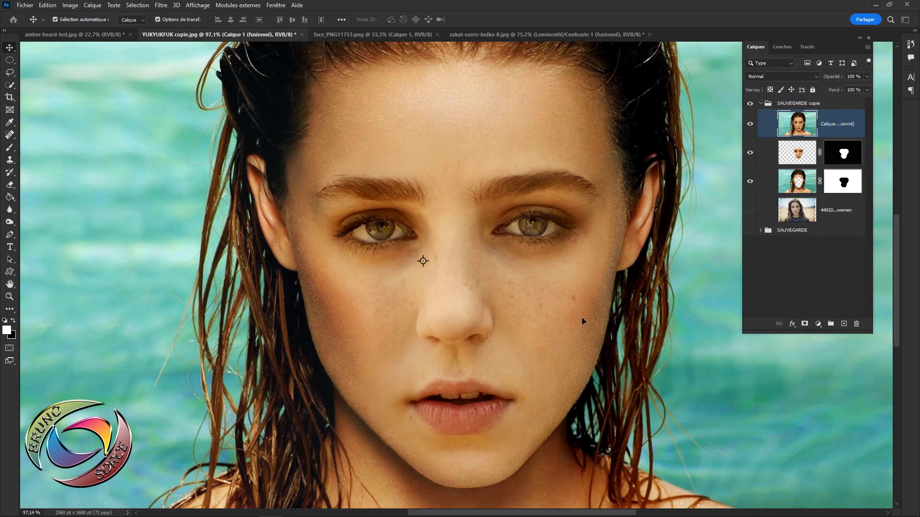
# Step: Hide the two masked layers beneath the merged portrait and deselect all layers
pyautogui.scroll(-7, 583, 318)
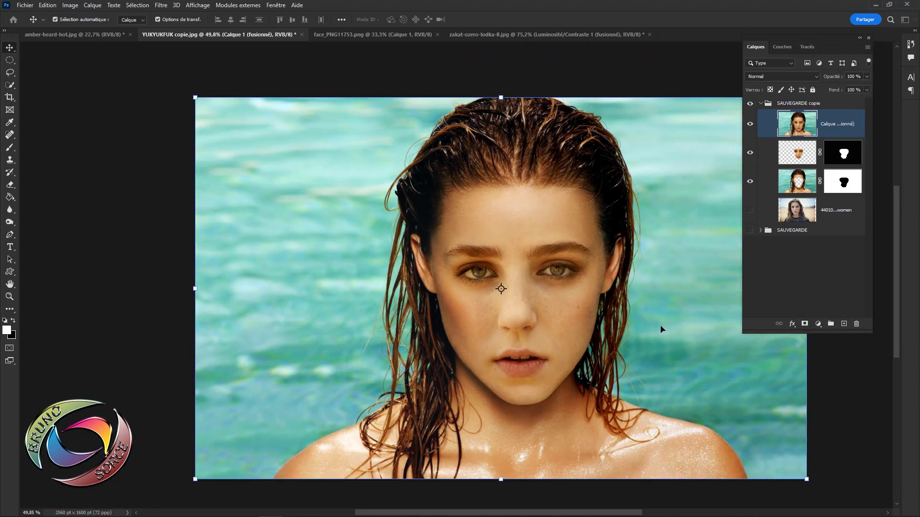
pyautogui.click(164, 262)
pyautogui.moveTo(538, 341); pyautogui.dragTo(550, 325)
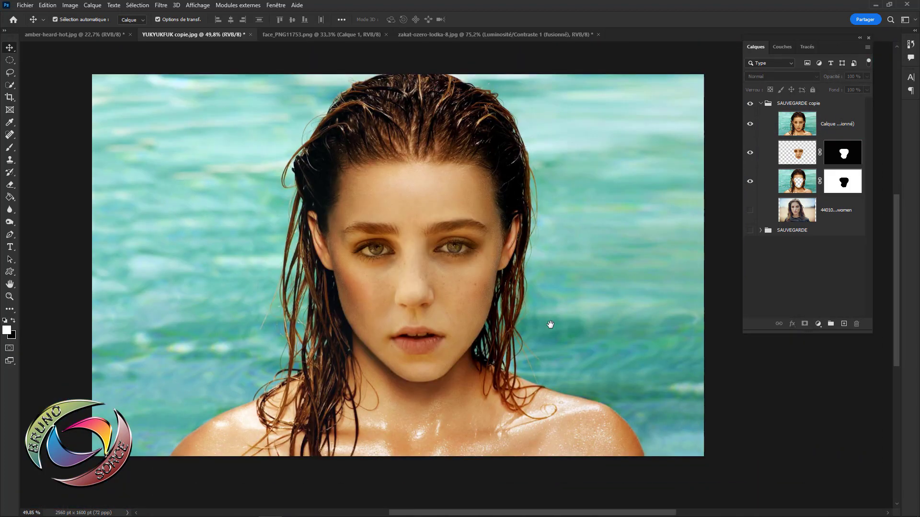
pyautogui.click(416, 299)
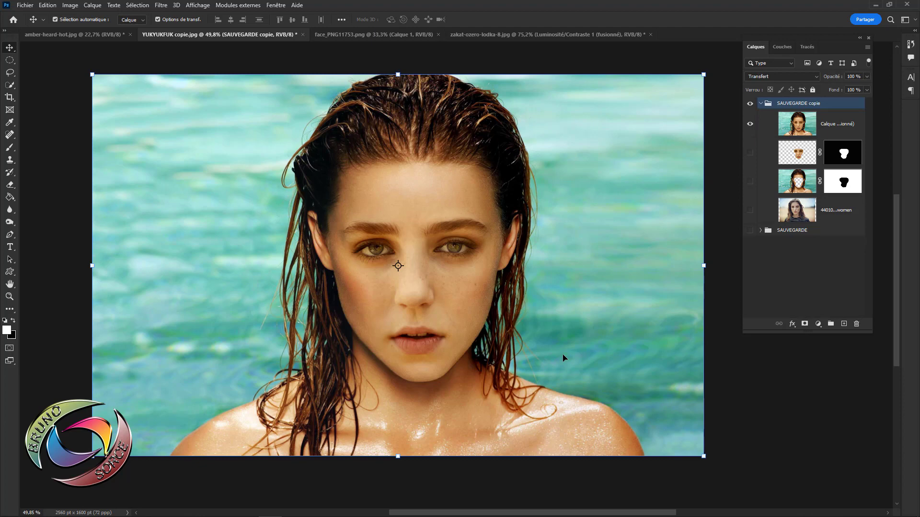
pyautogui.click(72, 234)
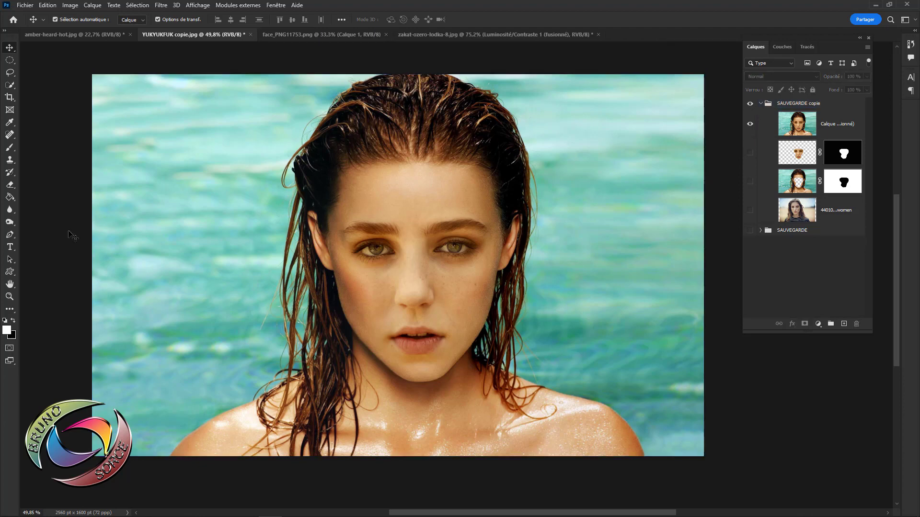